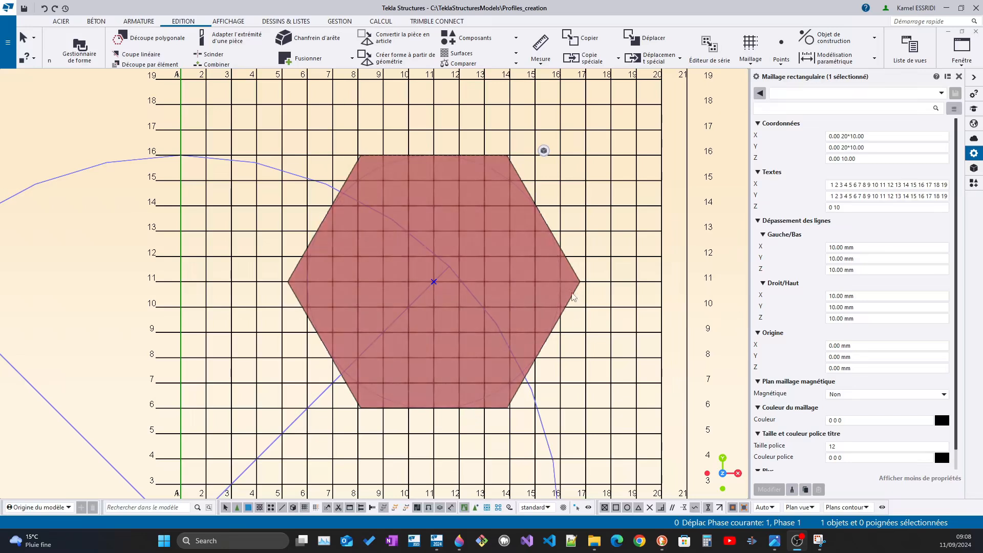
Select the hexagonal column, open the profile catalogue and filter its profiles by "*hexa".
left_click(573, 296)
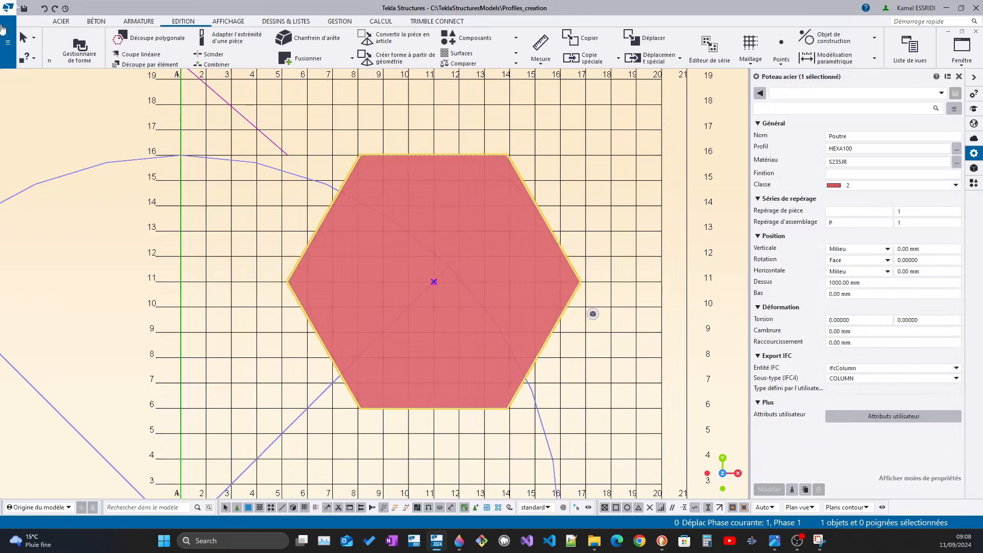
left_click(7, 42)
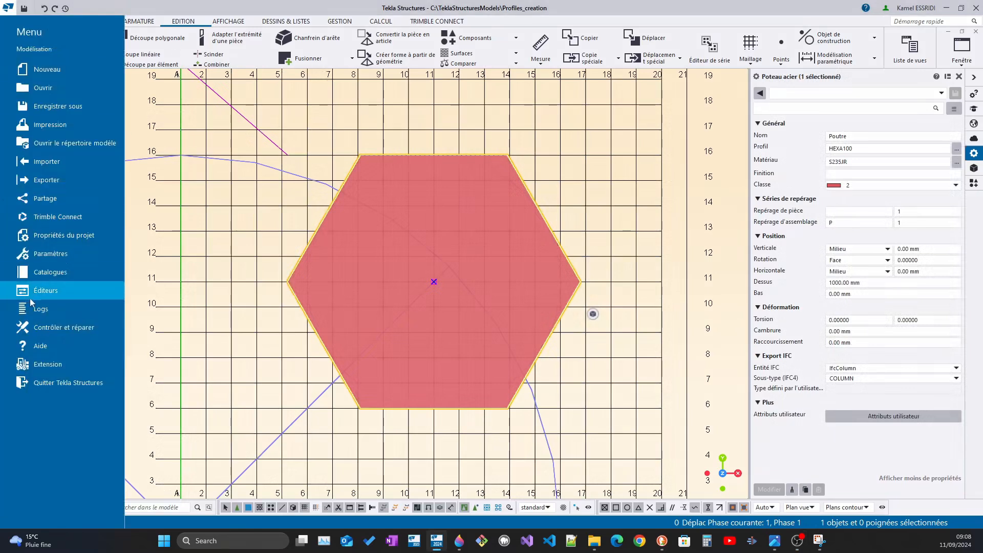
mouse_move(46, 277)
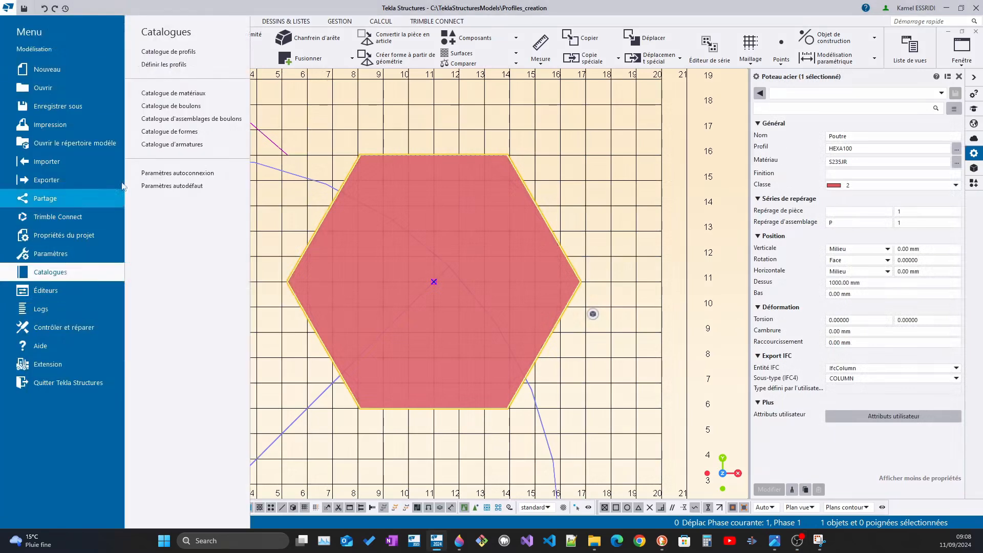
left_click(179, 53)
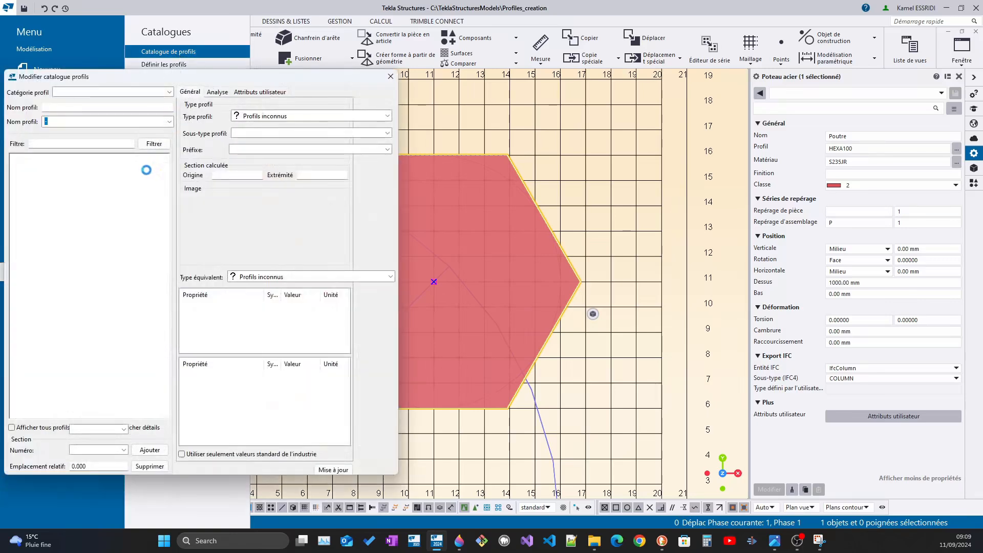
left_click(57, 112)
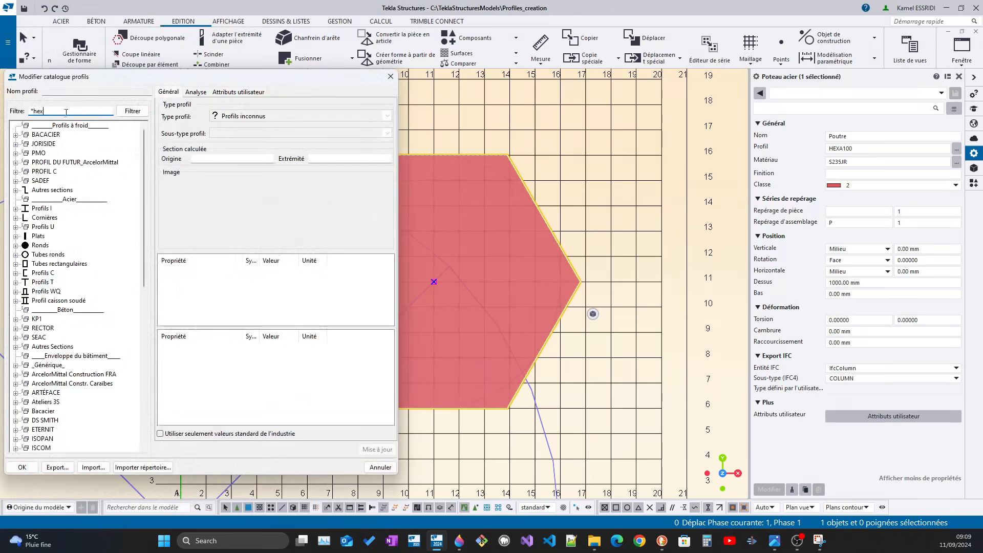
left_click(131, 111)
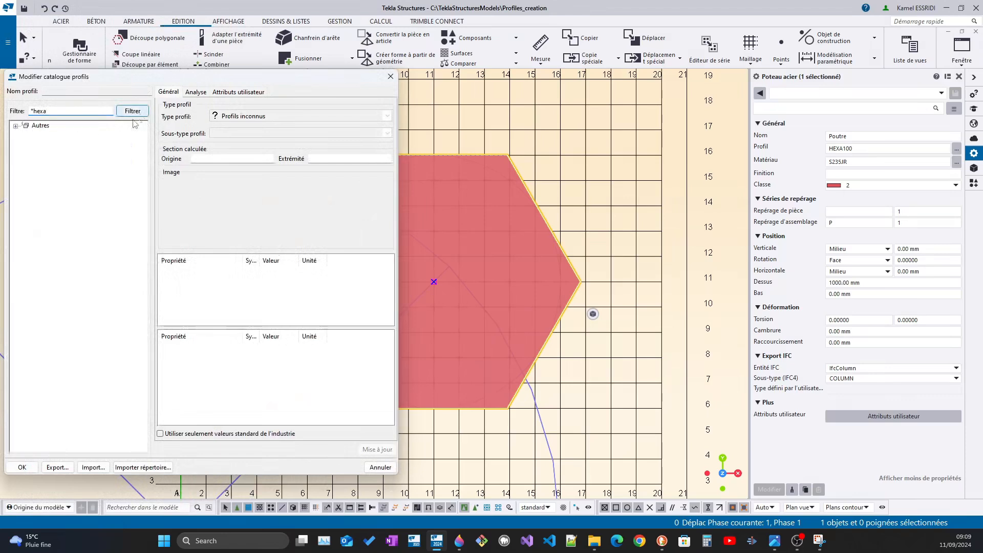
Open the HEXA profile under Autres for editing in the sketch editor.
left_click(49, 136)
right_click(49, 136)
left_click(74, 145)
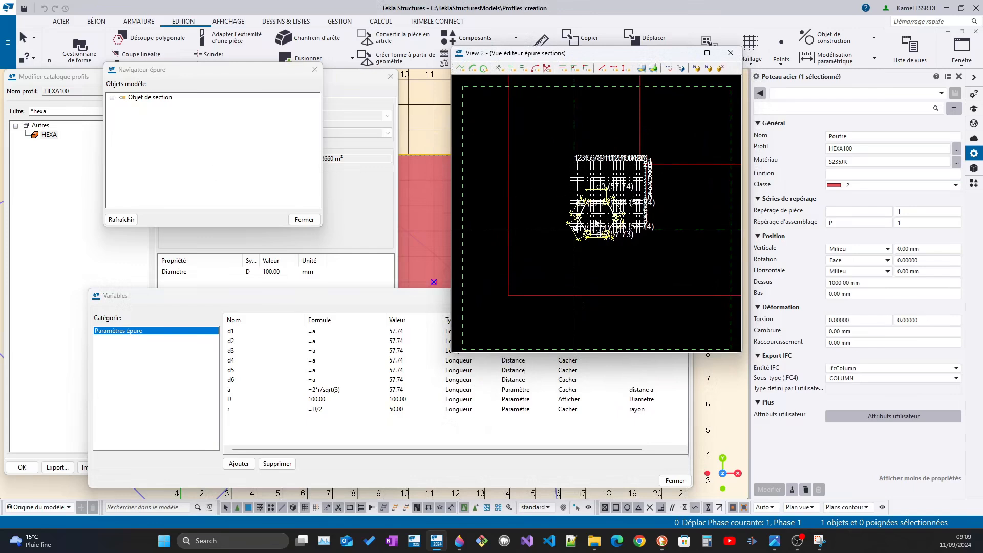
Expand the section object in the sketch browser down to the Epure's extrusion type and thickness properties.
scroll(597, 221, "up", 10)
middle_click_drag(582, 205, 577, 207)
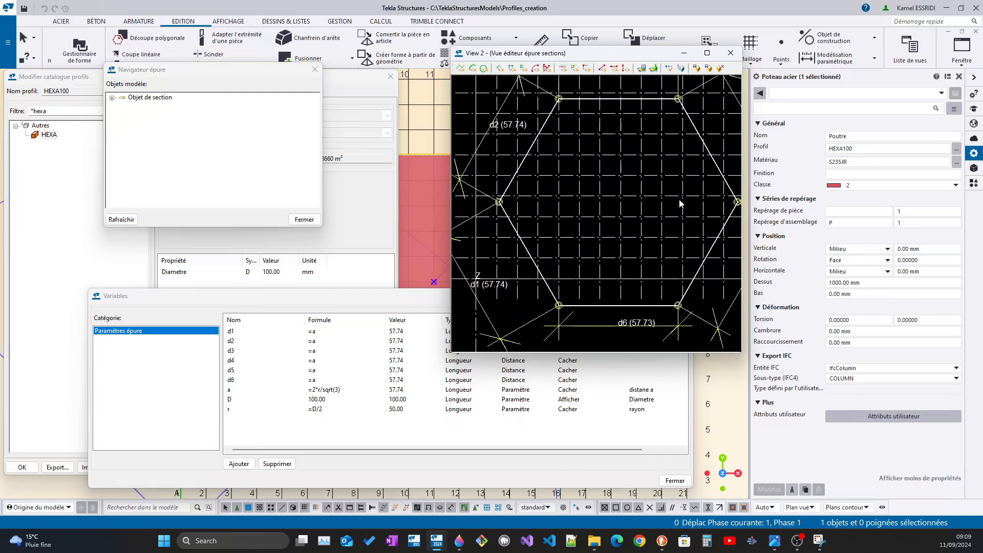
left_click(151, 101)
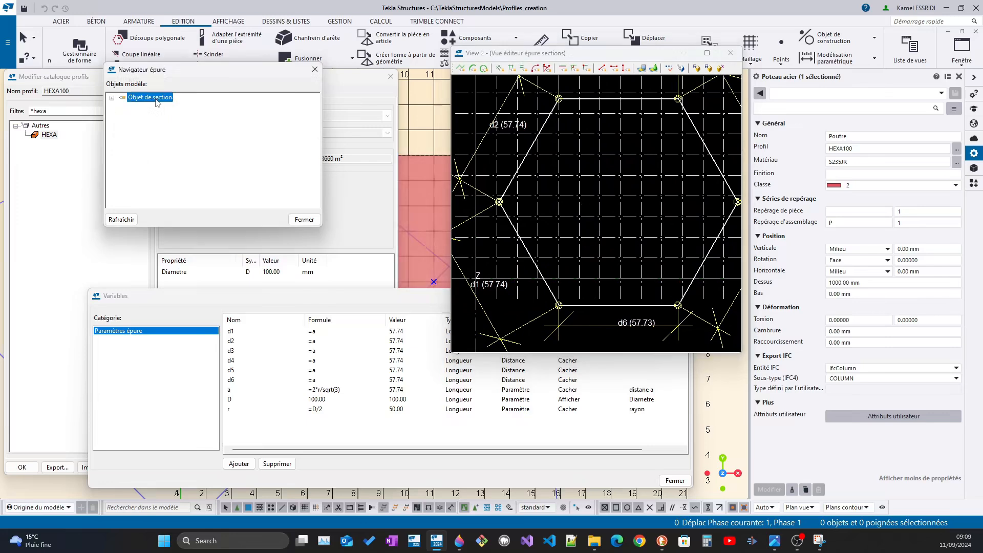
double_click(162, 107)
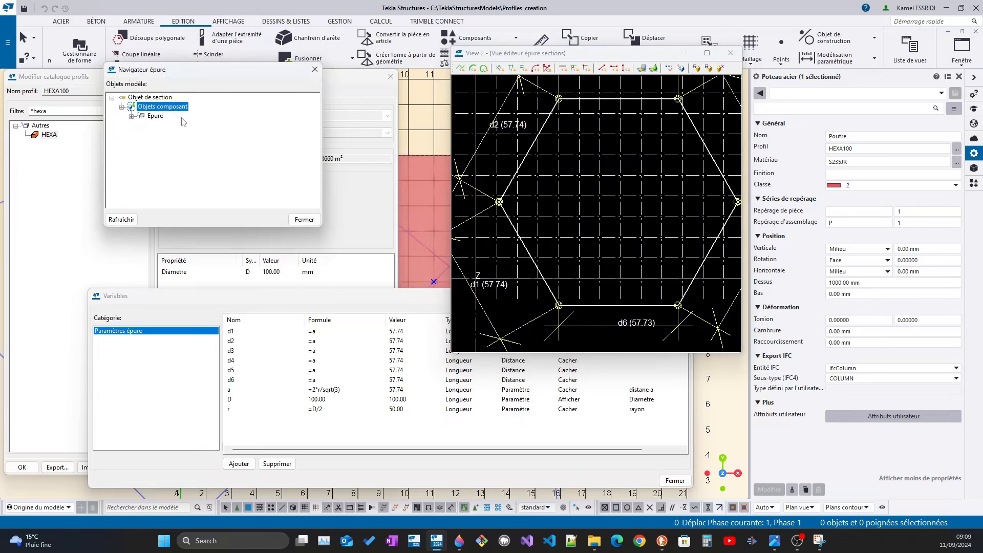
left_click(157, 118)
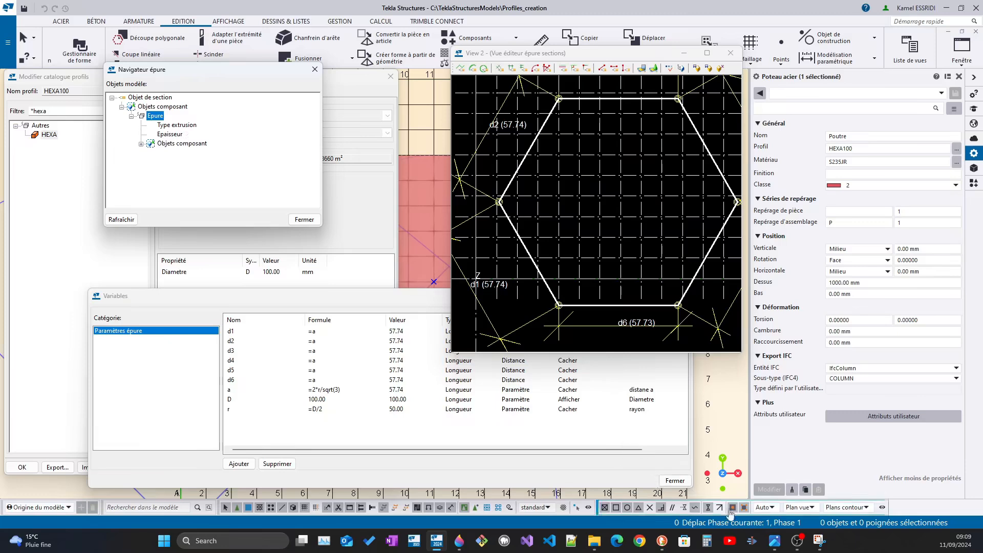
Consult the Types extrusion.png reference image for the extrusion type options, then return to the sketch editor.
mouse_move(775, 547)
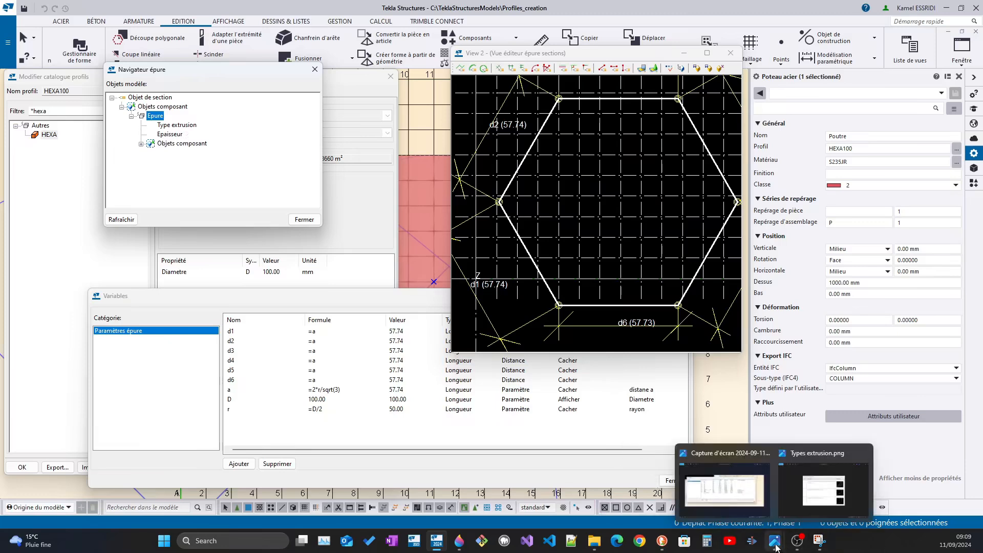
left_click(783, 467)
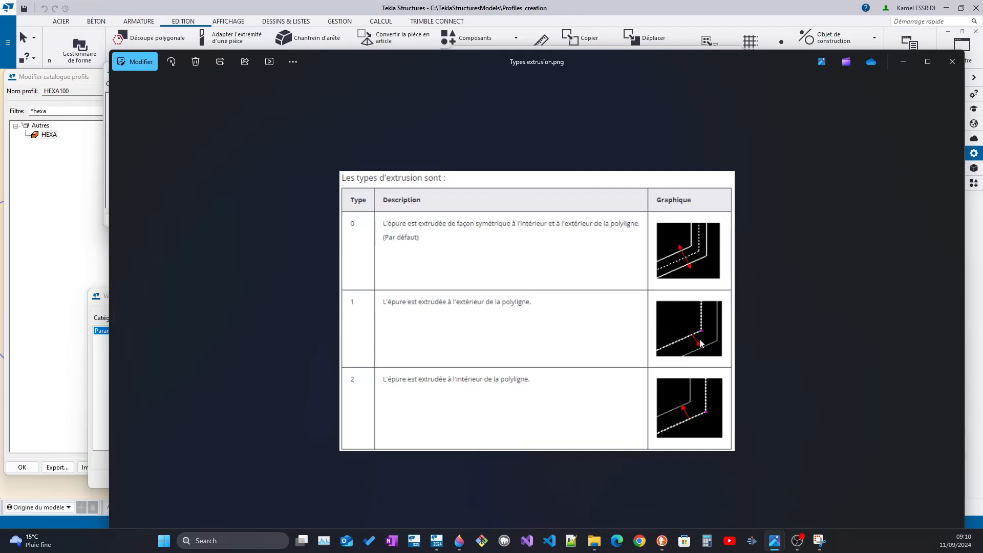
left_click_drag(711, 73, 710, 131)
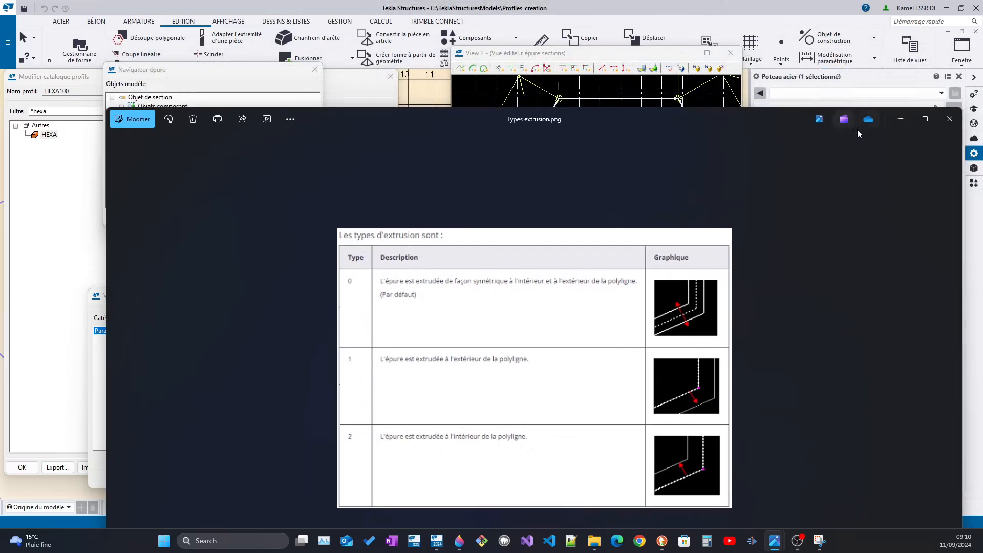
left_click(901, 119)
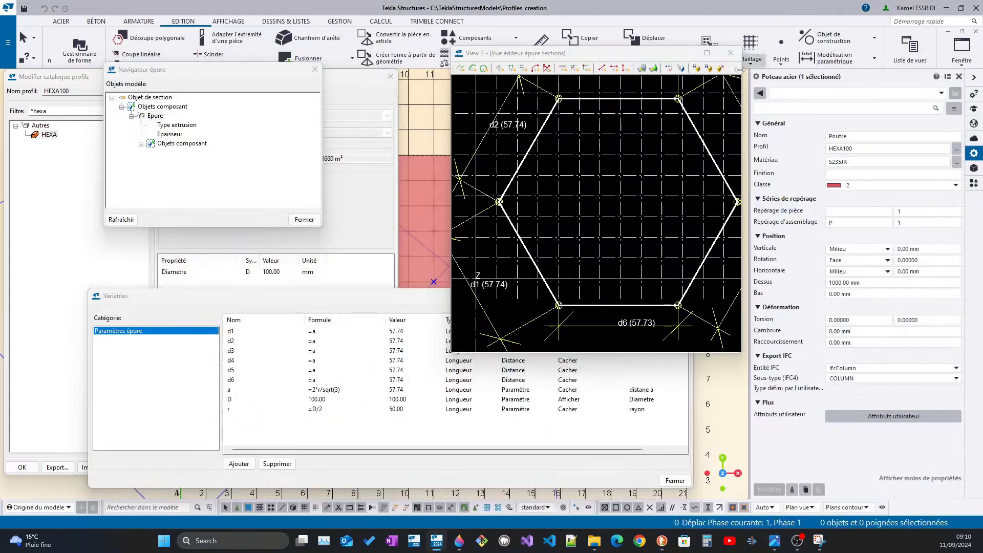
Add an equation setting the Epure's Type extrusion to 1.
left_click(190, 126)
right_click(190, 126)
left_click(218, 131)
left_click(206, 126)
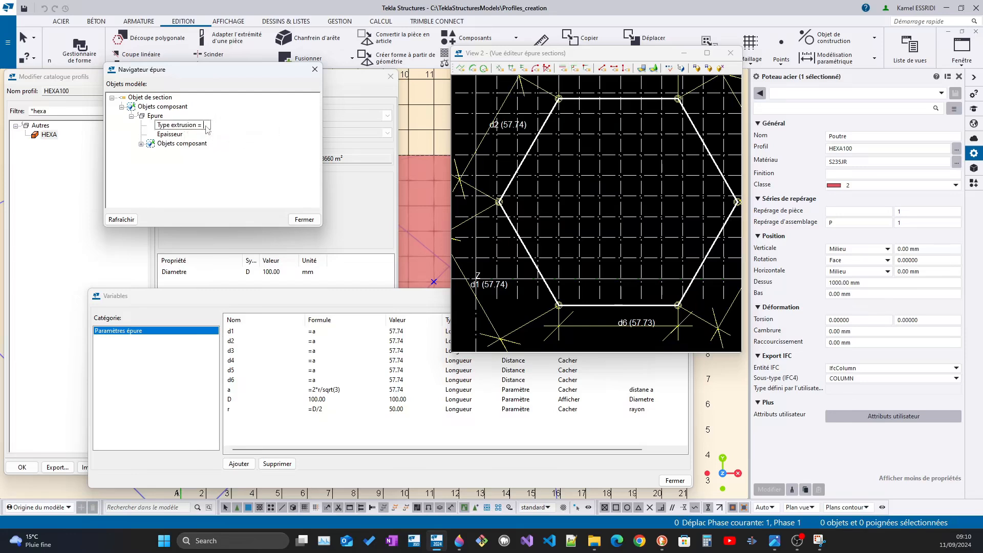
type("1")
key("Return")
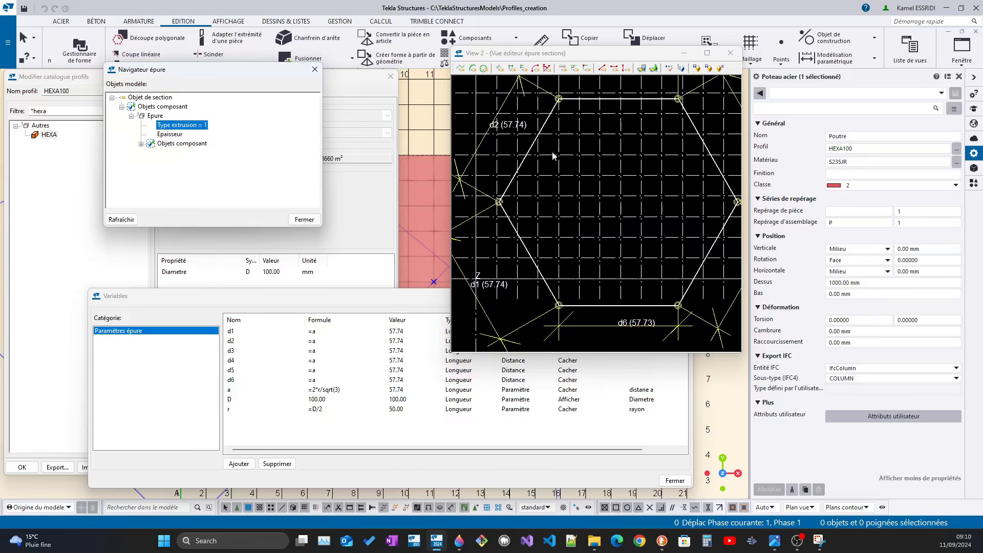
Add an equation setting the Epure's Epaisseur to 3.
scroll(500, 200, "up", 4)
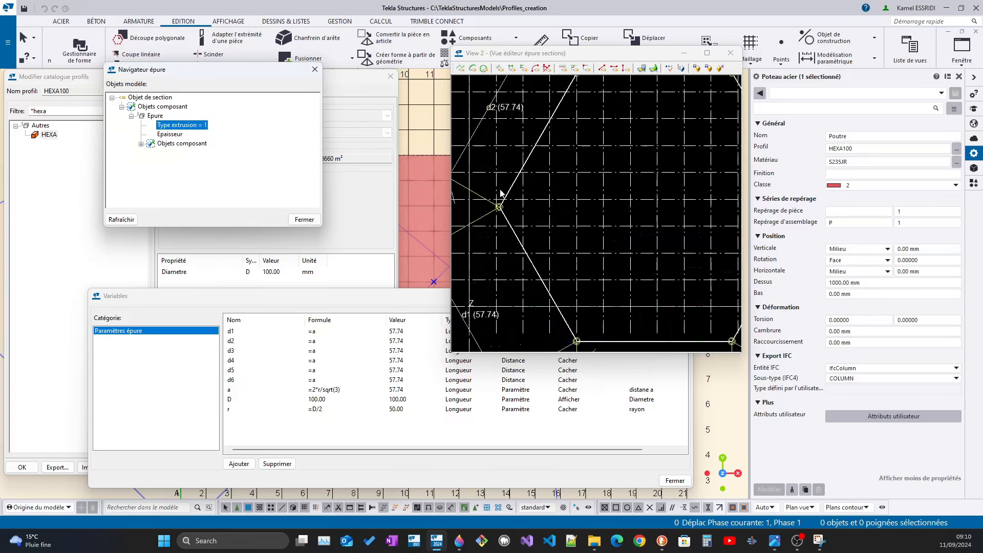
right_click(177, 138)
left_click(197, 141)
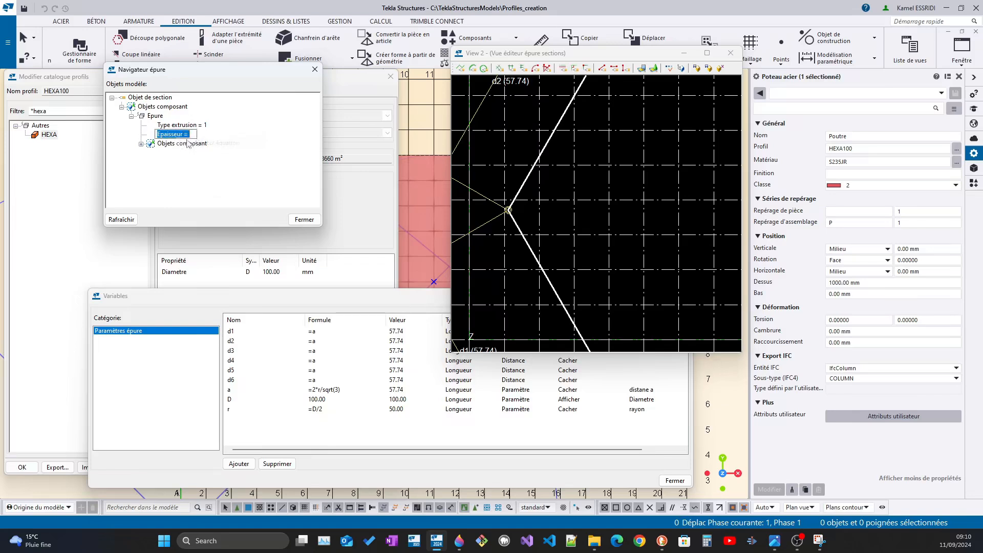
left_click(194, 137)
type("3")
key("Return")
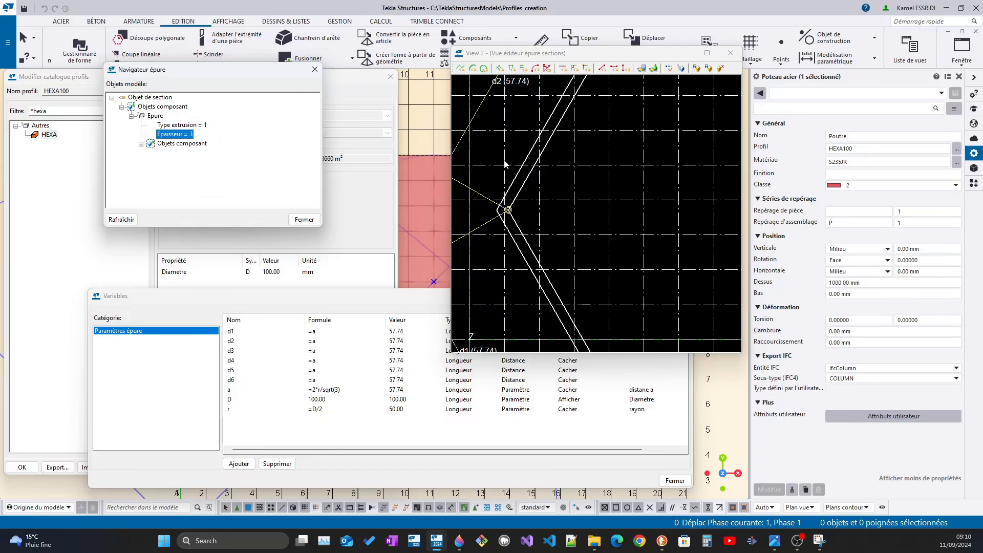
scroll(527, 177, "up", 2)
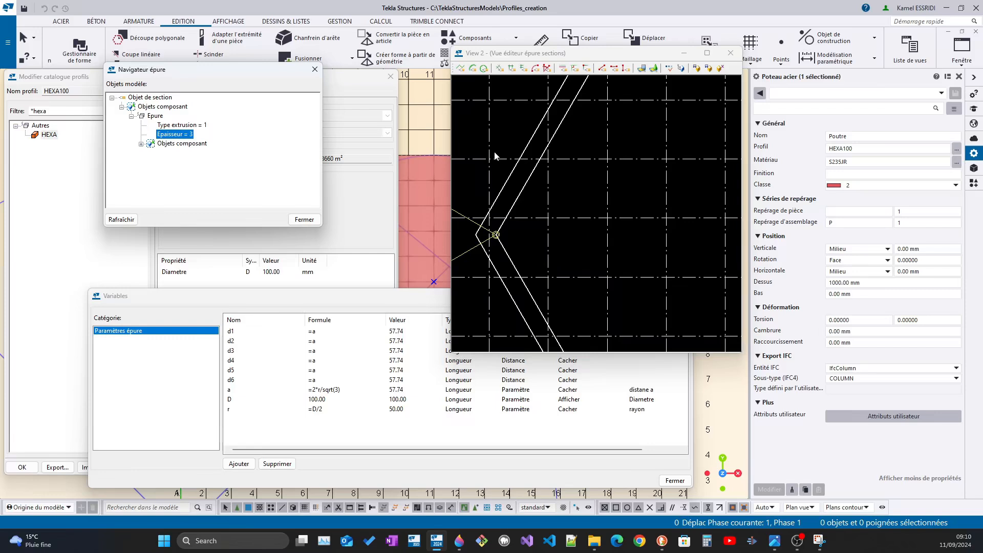
Add a sketch parameter named ep with the dialog prompt "Epaisseur".
left_click(309, 430)
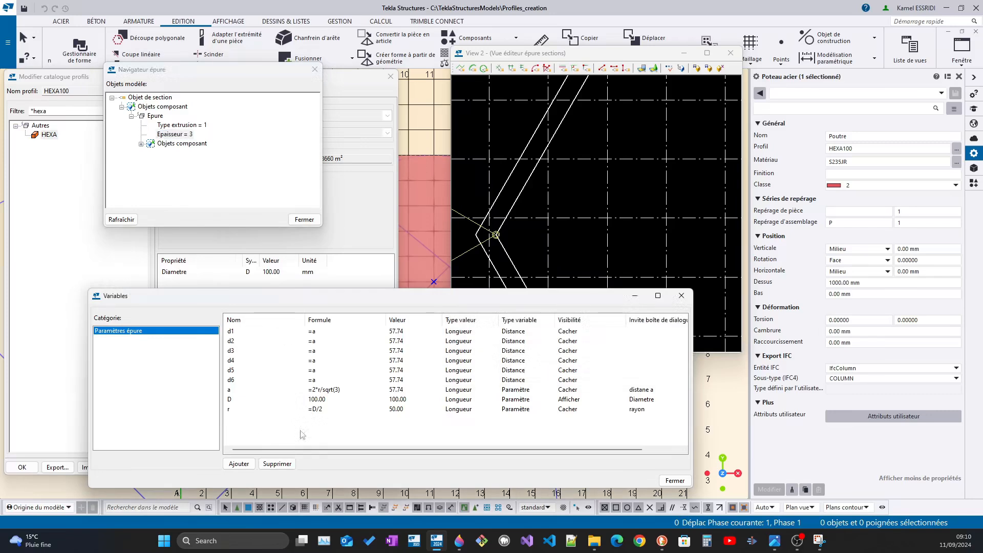
left_click(245, 465)
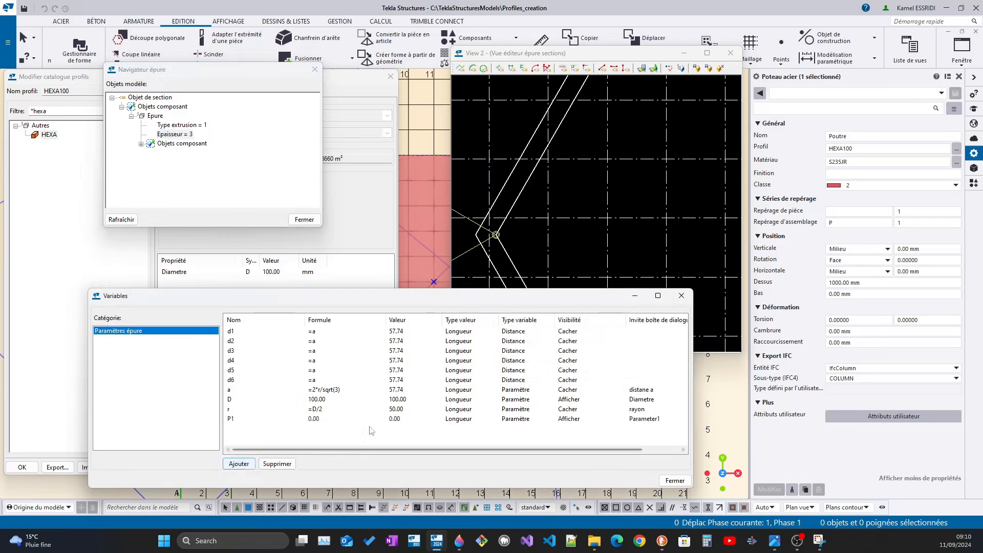
type("Epaisseur")
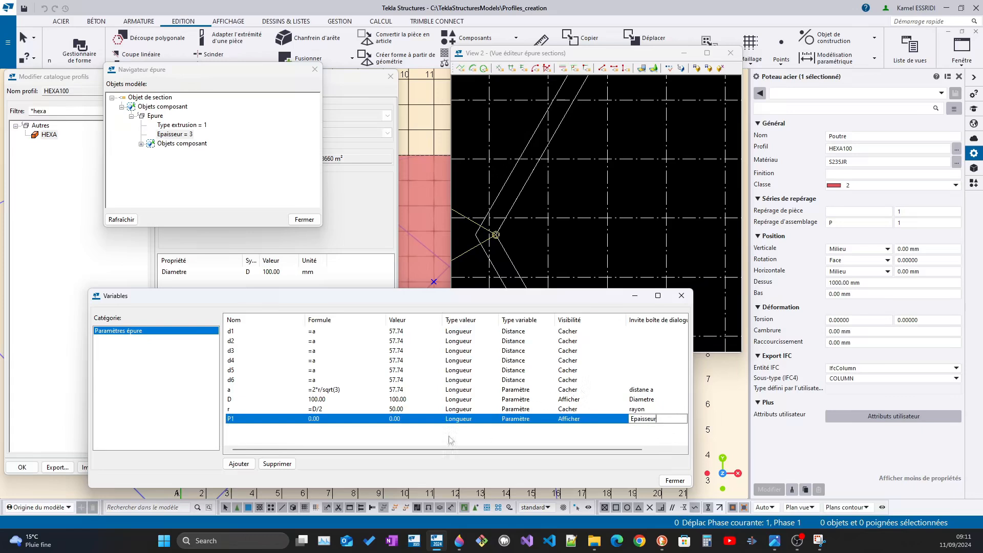
left_click(247, 419)
type("ep")
Set the formula of the ep parameter to 5.
left_click(326, 418)
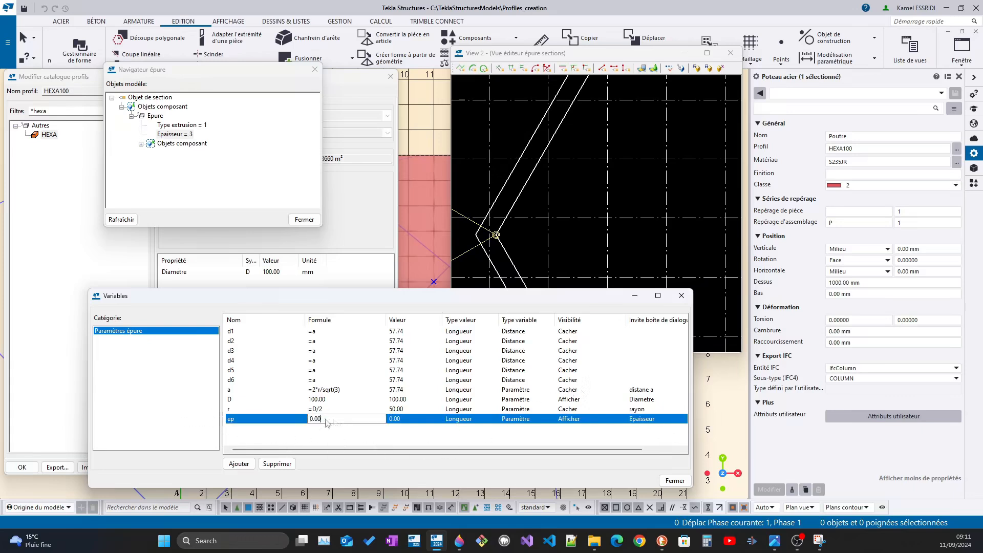
key("BackSpace")
key("BackSpace")
key("BackSpace")
key("BackSpace")
type("5")
left_click(276, 420)
Link the Epure's Epaisseur to the ep parameter through its equation.
double_click(237, 422)
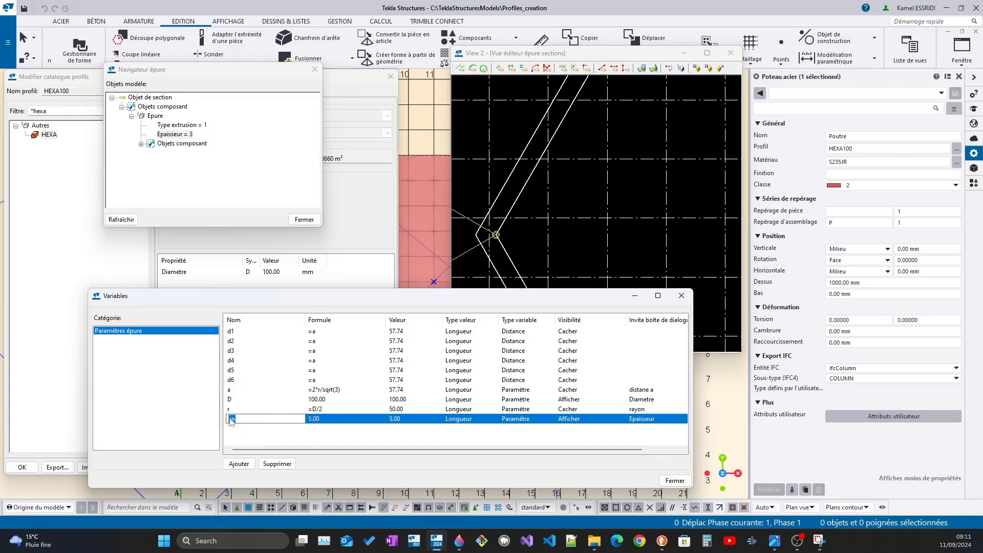
left_click(192, 134)
right_click(191, 134)
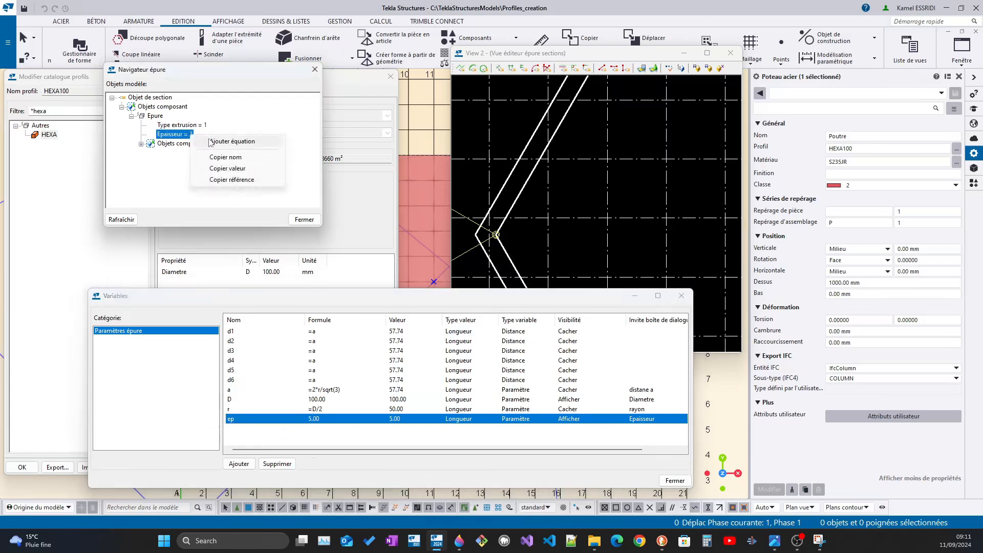
left_click(232, 141)
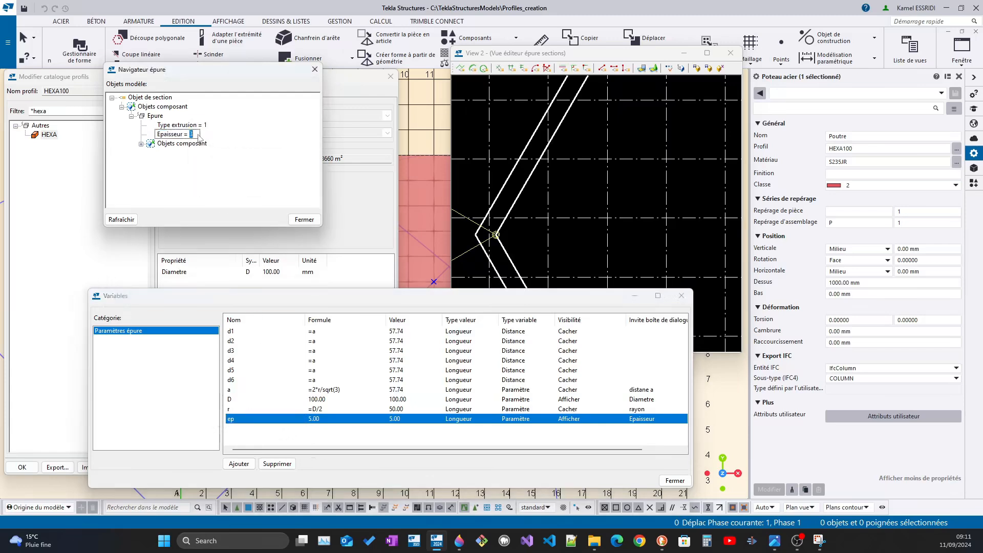
type("ep")
key("Return")
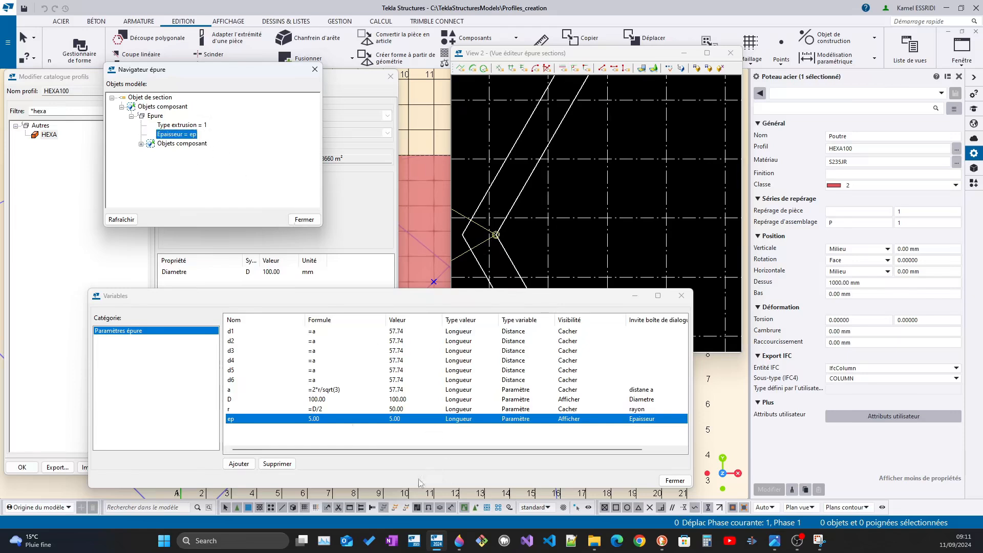
Test the parametric thickness by setting the ep parameter's formula to 10.
left_click(328, 422)
left_click(328, 423)
type("10")
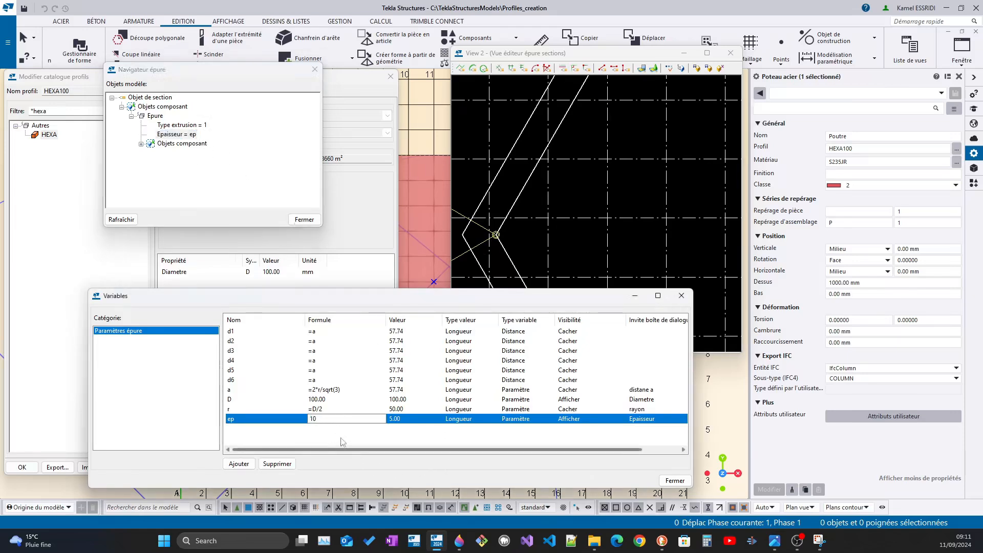
key("Return")
scroll(651, 144, "down", 5)
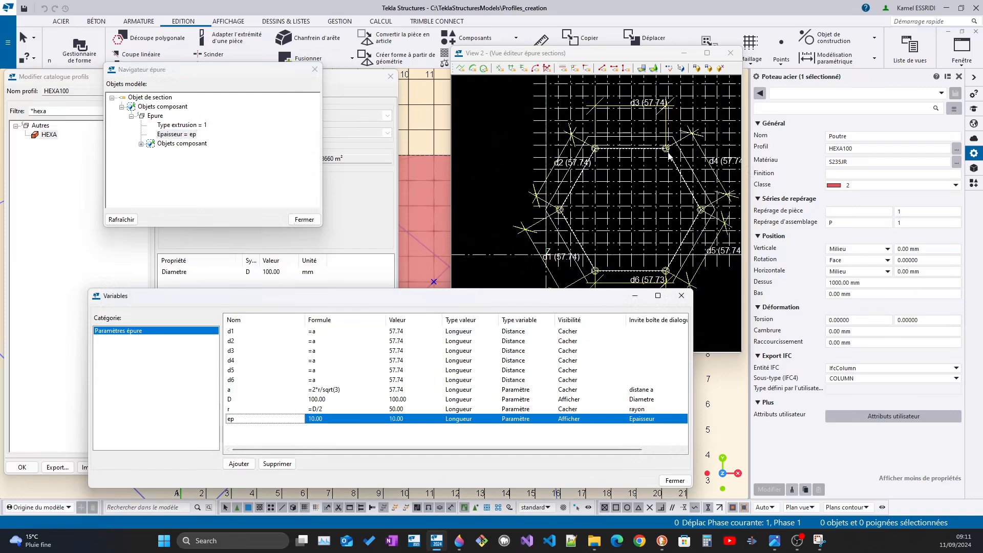
Set the formula of the ep parameter to 2.
left_click(326, 419)
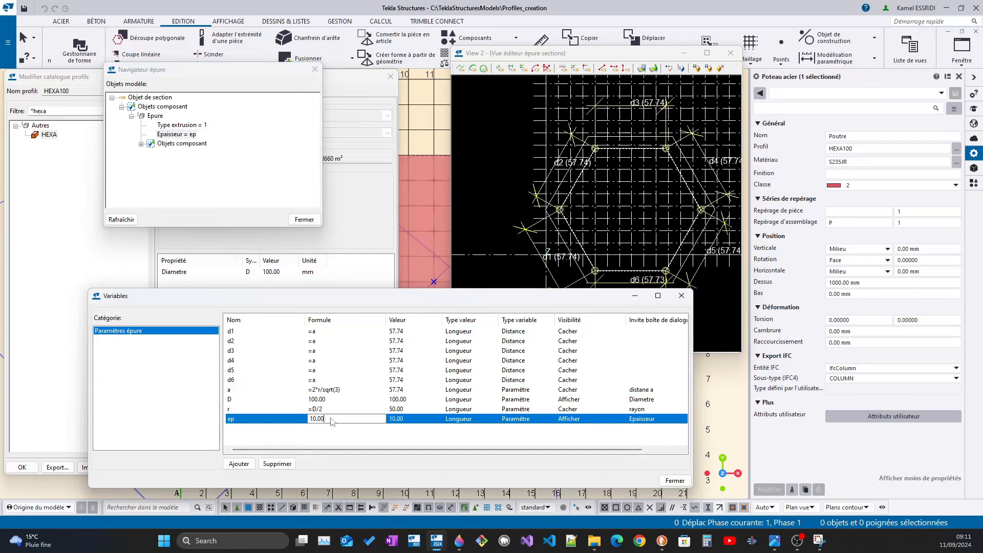
type("2")
key("Return")
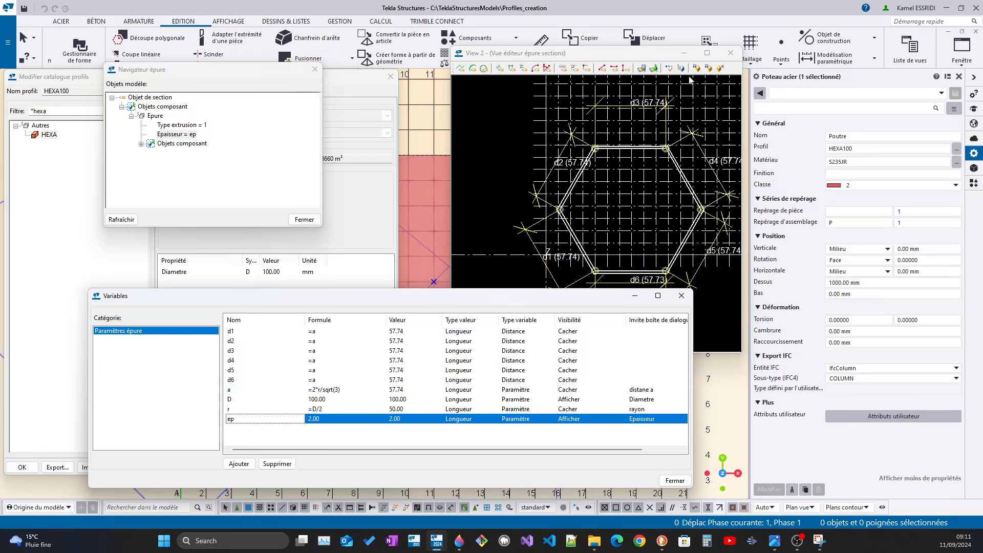
Close the sketch editor, saving the HEXA sketch and updating the existing profiles, and dismiss the profile catalogue.
left_click(727, 54)
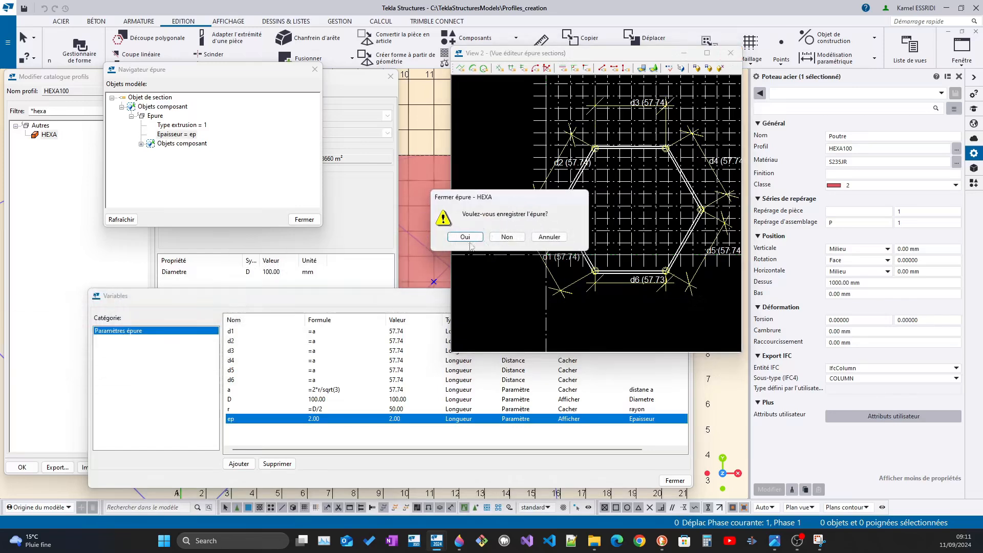
left_click(468, 239)
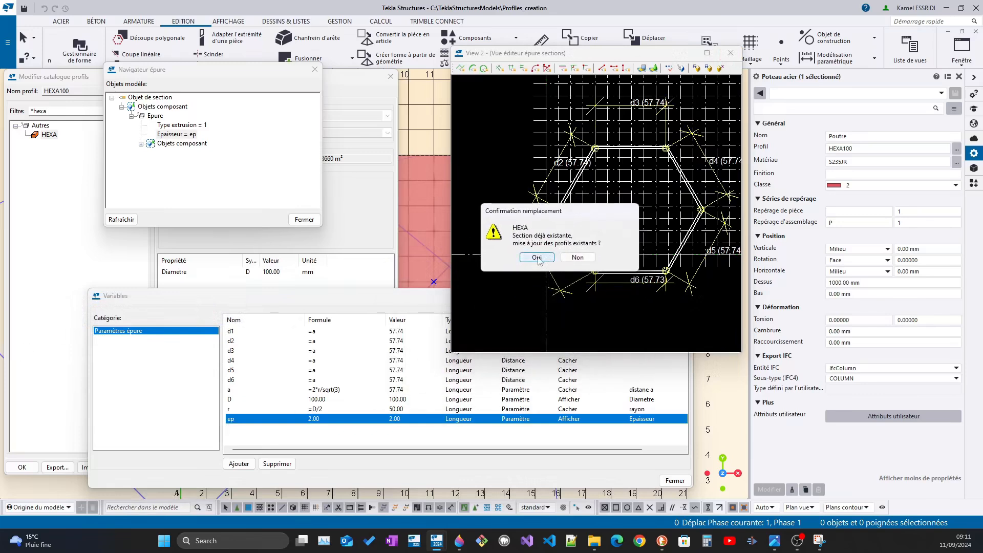
left_click(538, 258)
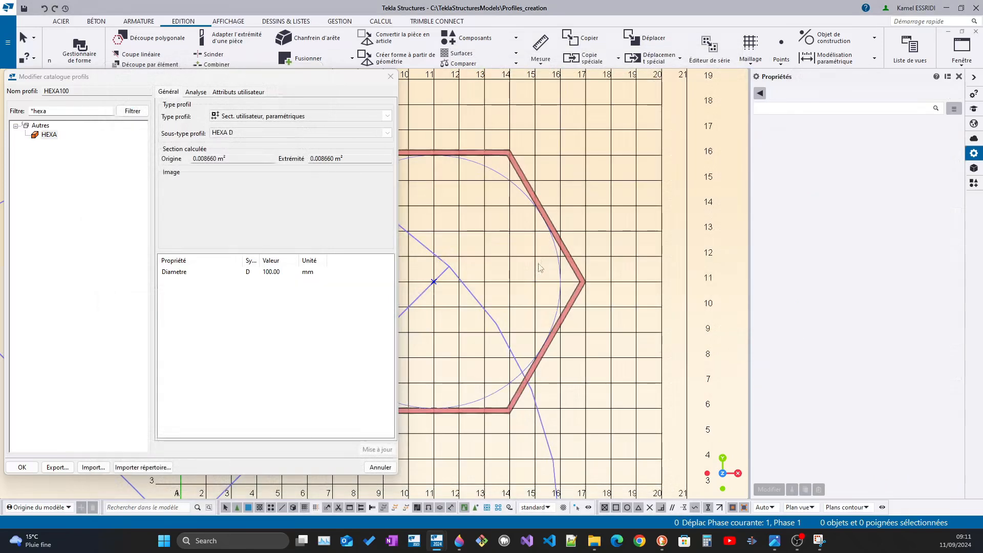
left_click(391, 77)
Inspect the hollow hexagonal column in plan and measure the vertical diameter of the construction circle inside it.
scroll(588, 281, "up", 2)
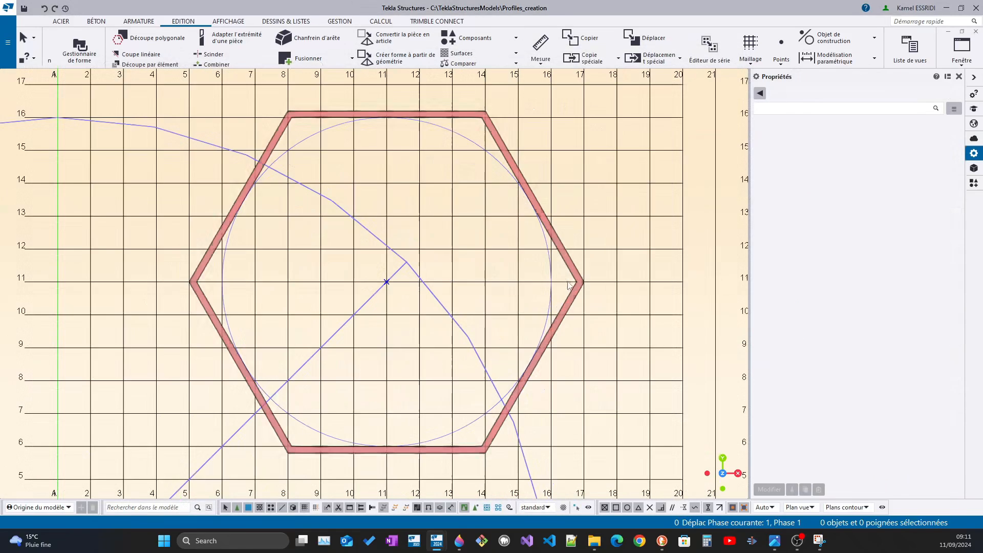
scroll(573, 270, "up", 3)
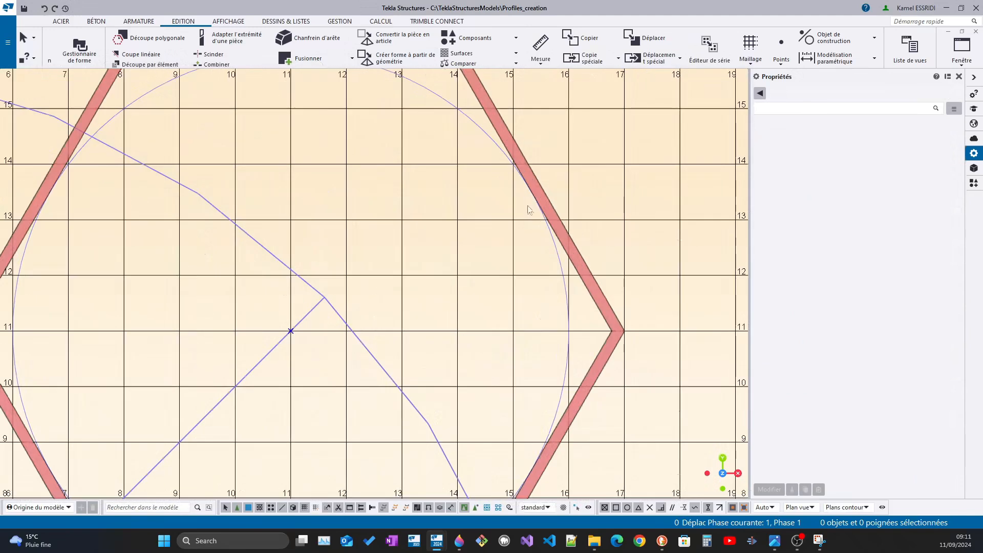
scroll(537, 202, "down", 3)
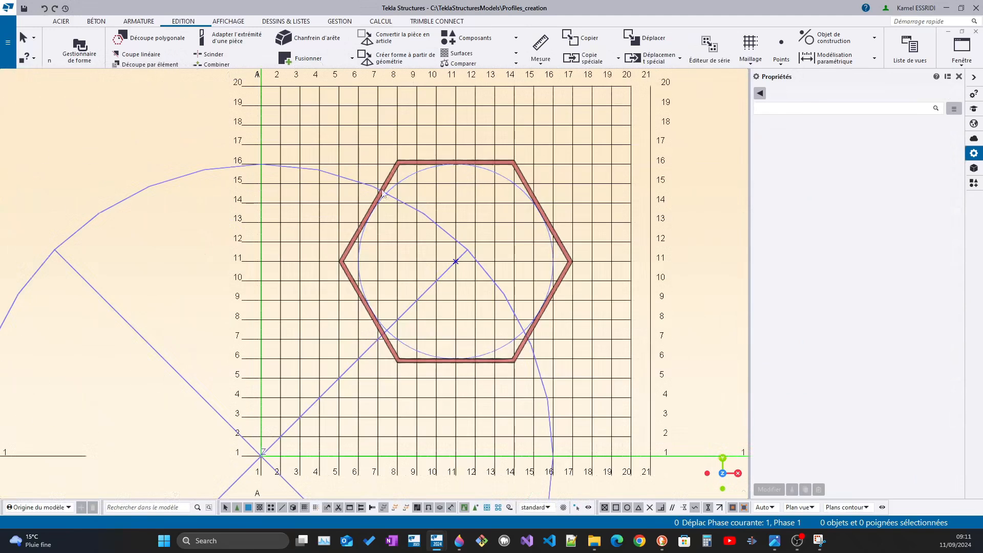
scroll(390, 229, "up", 3)
scroll(373, 251, "down", 3)
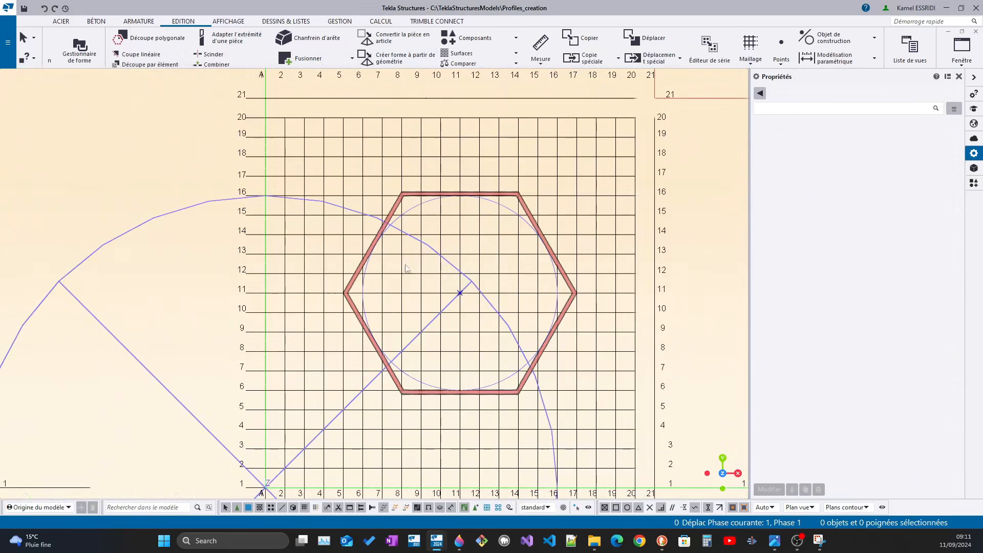
scroll(402, 322, "up", 1)
left_click(353, 280)
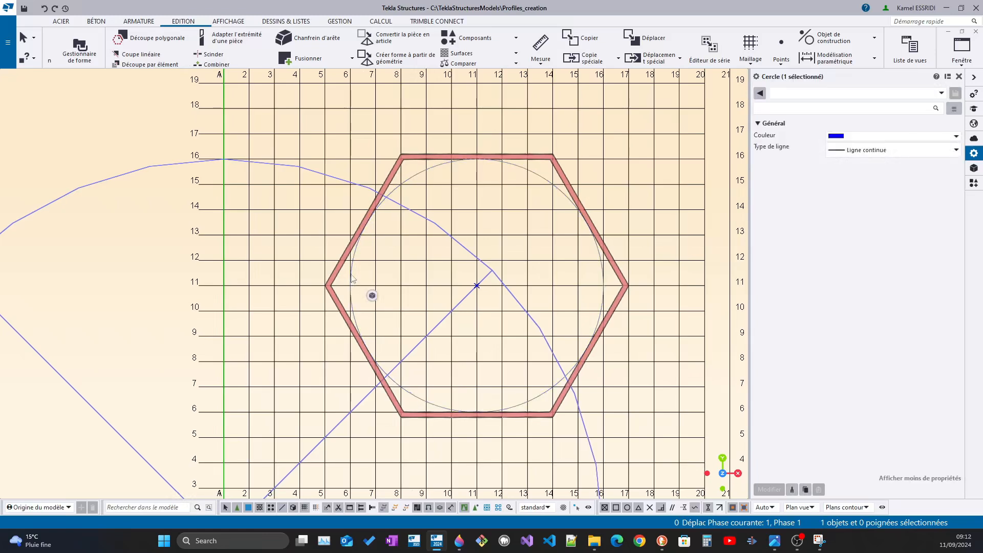
key("f")
left_click(477, 159)
left_click(660, 408)
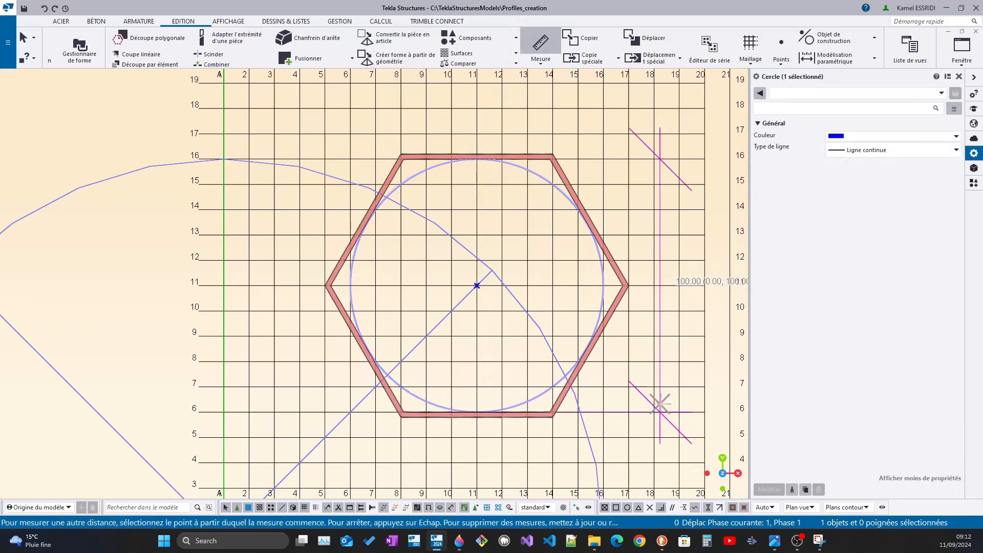
key("Escape")
Change the hexagonal column's profile to HEXA150*2 and apply the modification.
left_click(580, 208)
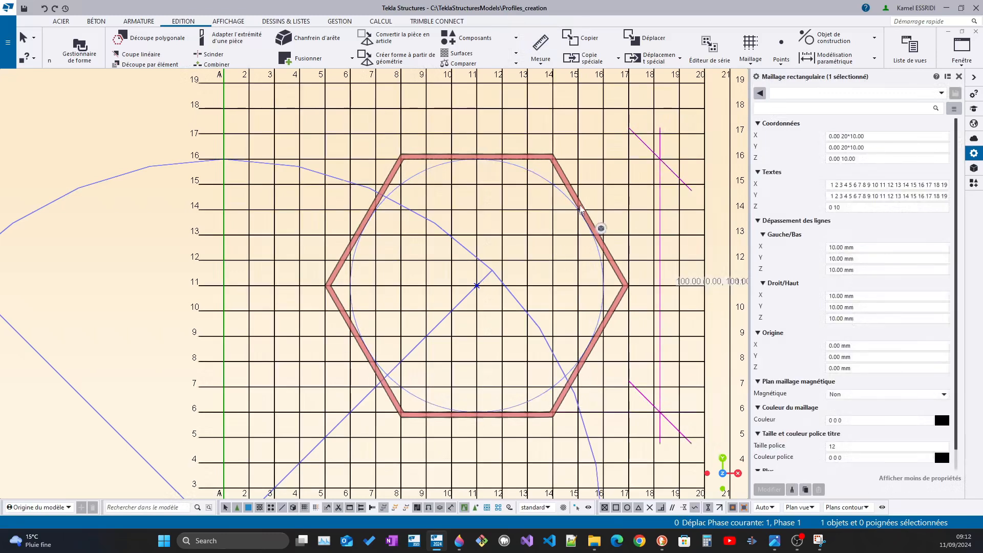
left_click(581, 206)
left_click(848, 149)
key("Delete")
type("50*2")
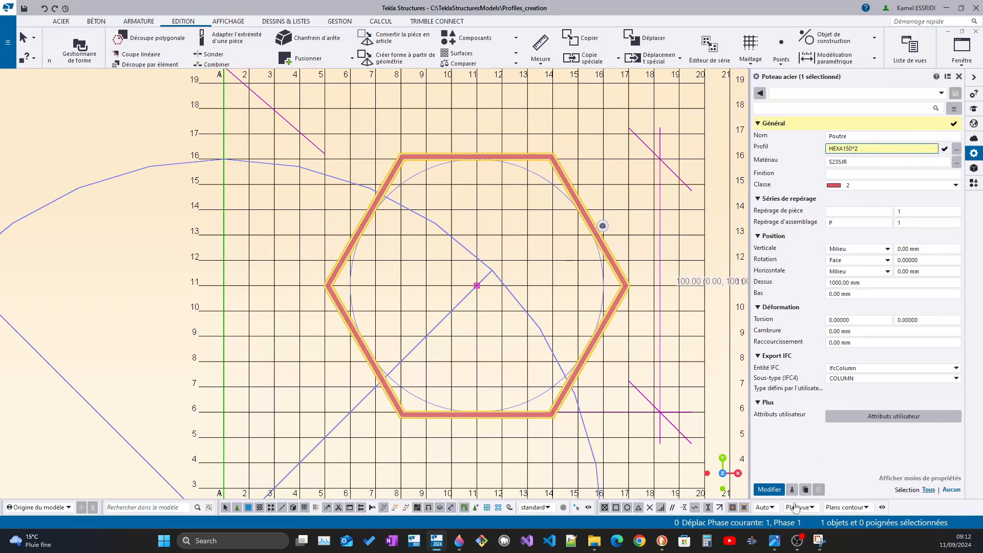
left_click(769, 489)
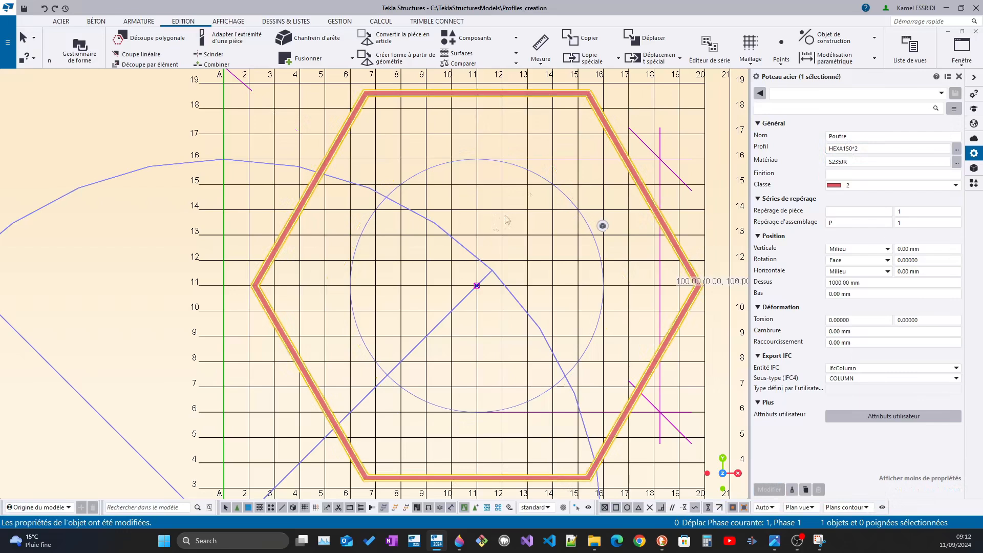
Change the hexagonal column's profile to HEXA150*20 to test a thicker wall.
left_click_drag(860, 149, 853, 149)
type("20")
key("Return")
scroll(499, 317, "down", 2)
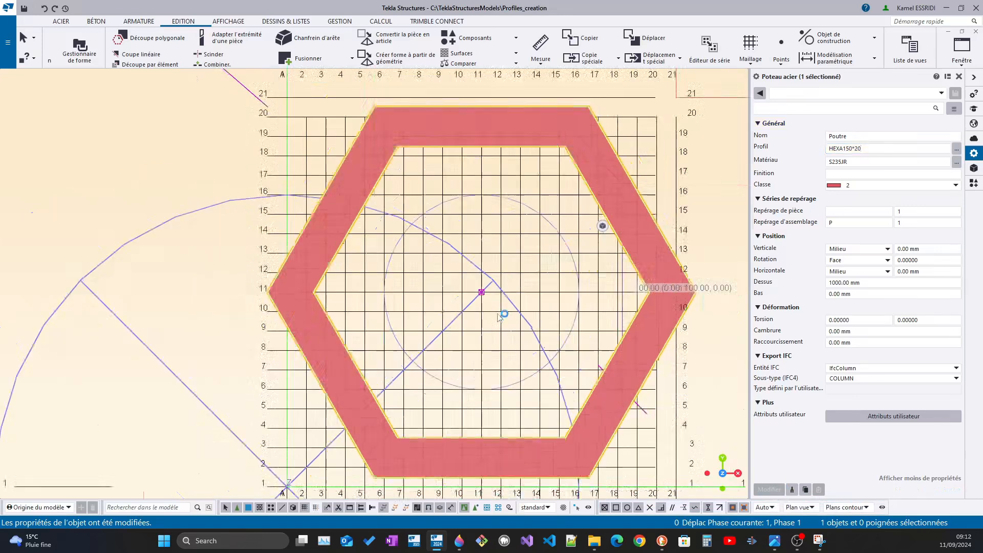
scroll(499, 316, "down", 2)
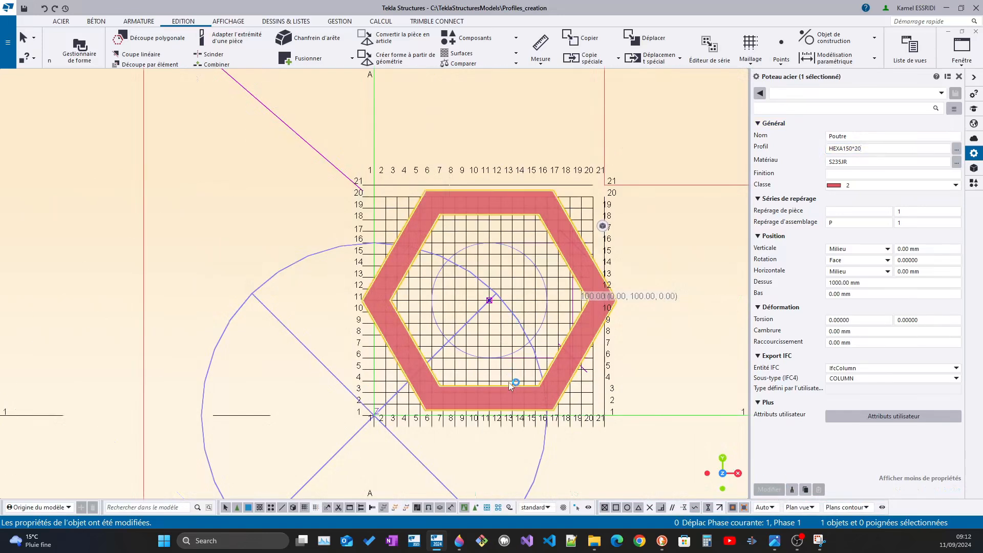